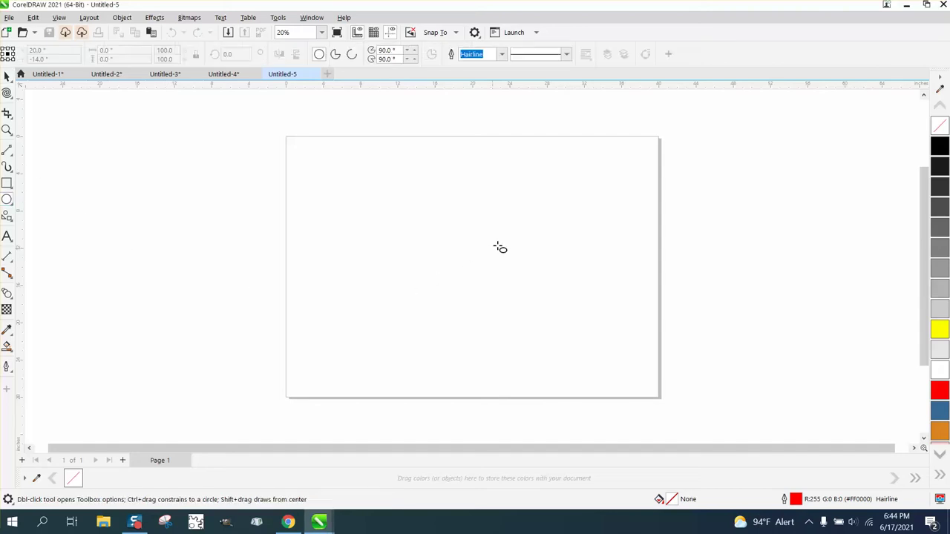
# Draw a 20 by 20 circle and position it at X 20, Y -14
pyautogui.moveTo(583, 215); pyautogui.dragTo(425, 318)
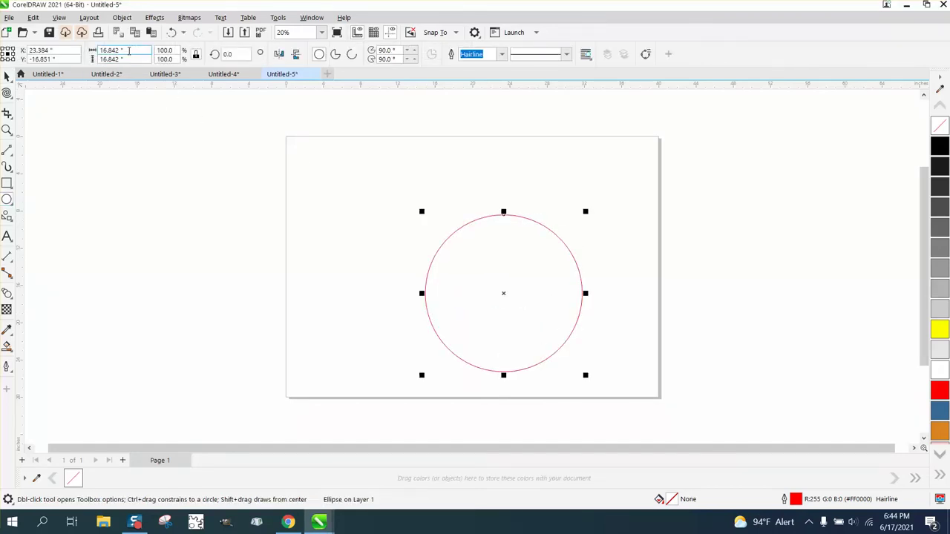
pyautogui.click(129, 50)
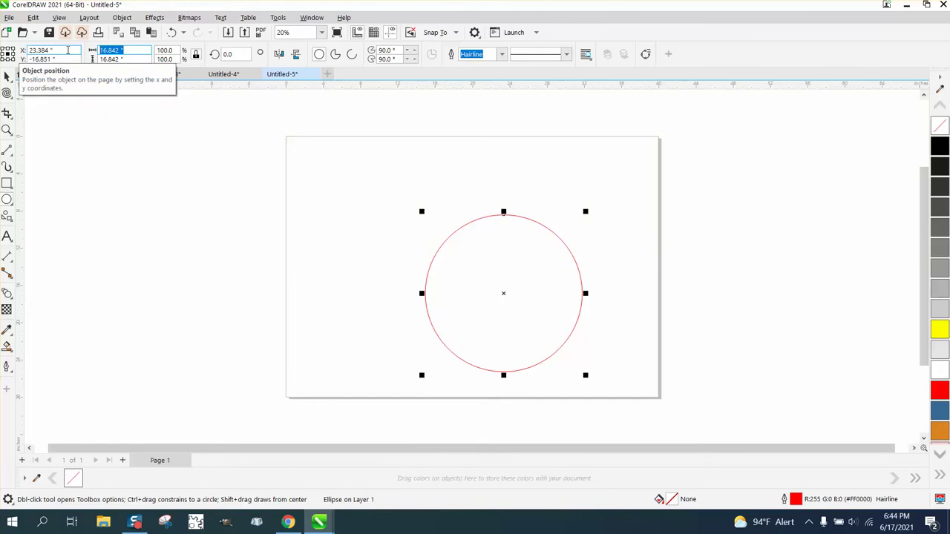
pyautogui.write('20')
pyautogui.press('Return')
pyautogui.write('20')
pyautogui.press('Tab')
pyautogui.write('-14')
pyautogui.press('Return')
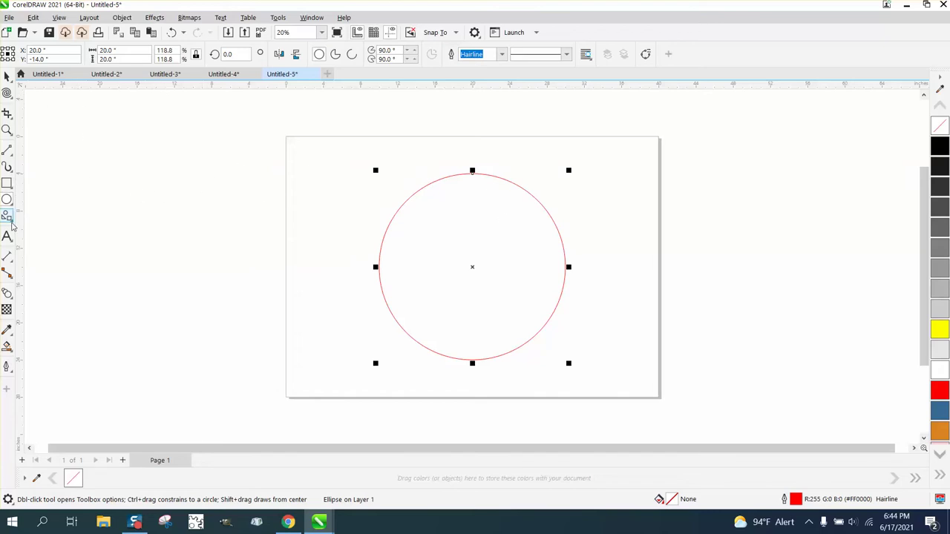
# Draw a small heart from the Common Shapes and centre it on the page
pyautogui.click(11, 219)
pyautogui.click(48, 255)
pyautogui.click(343, 130)
pyautogui.moveTo(343, 130); pyautogui.dragTo(339, 138)
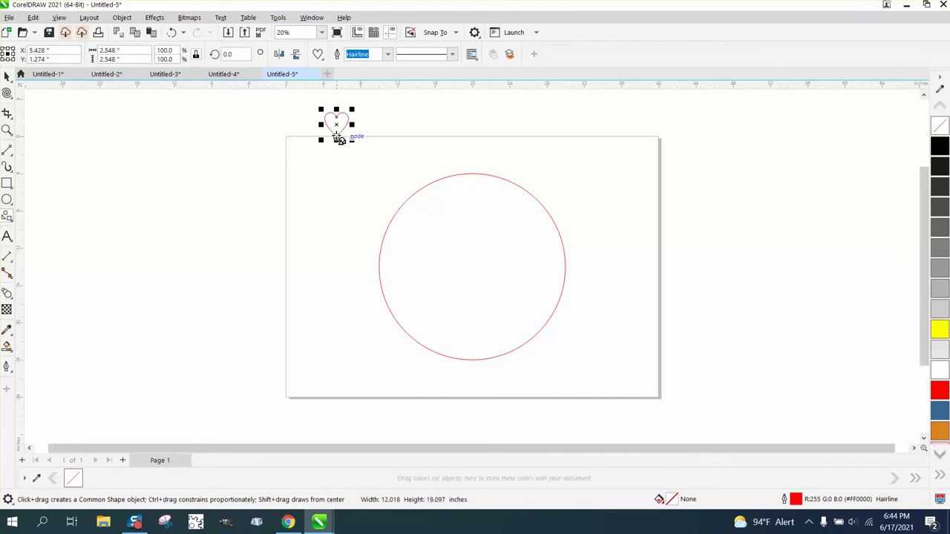
pyautogui.press('p')
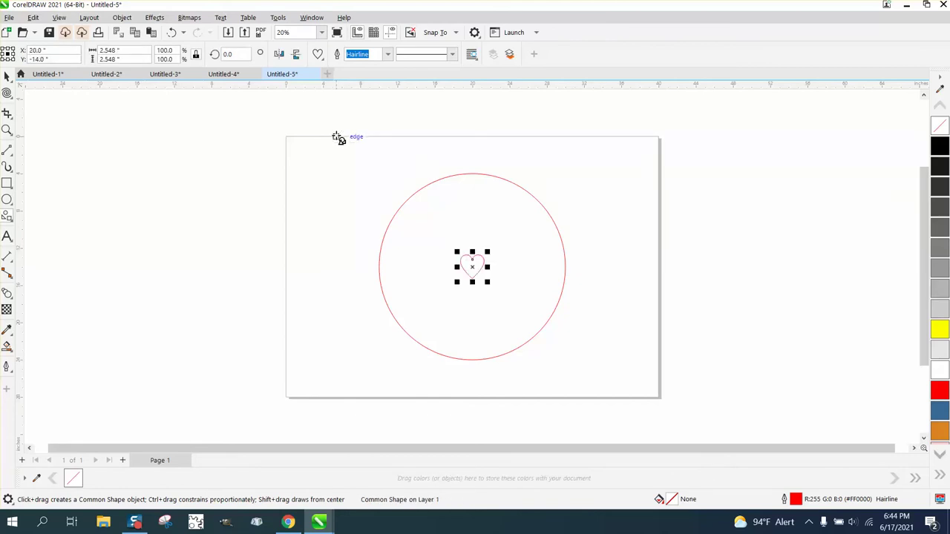
# Align the heart to the circle's top edge, leaving only the heart selected
pyautogui.click(7, 75)
pyautogui.moveTo(282, 113); pyautogui.dragTo(323, 172)
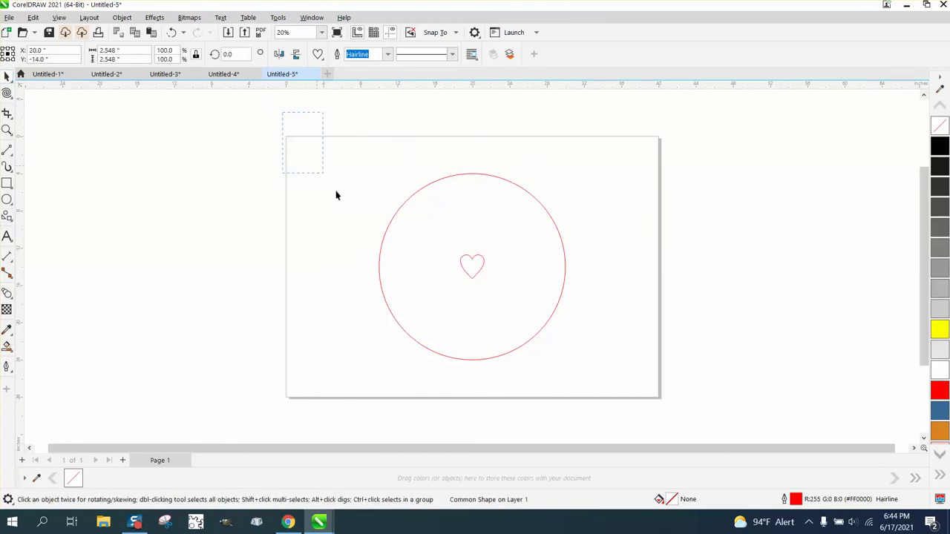
pyautogui.moveTo(632, 389); pyautogui.dragTo(631, 386)
pyautogui.press('t')
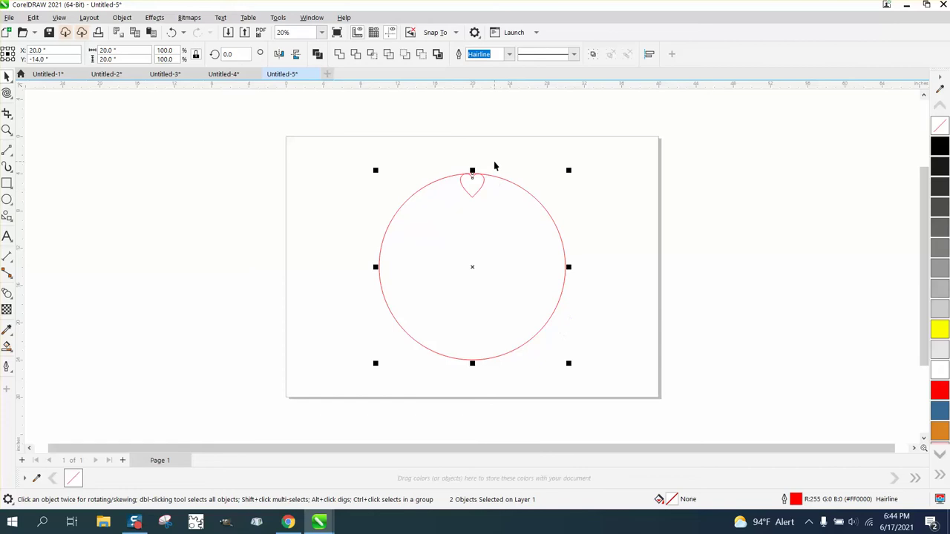
pyautogui.click(462, 157)
pyautogui.moveTo(462, 156)
pyautogui.mouseDown()
pyautogui.moveTo(530, 225)
pyautogui.moveTo(512, 212)
pyautogui.mouseUp()
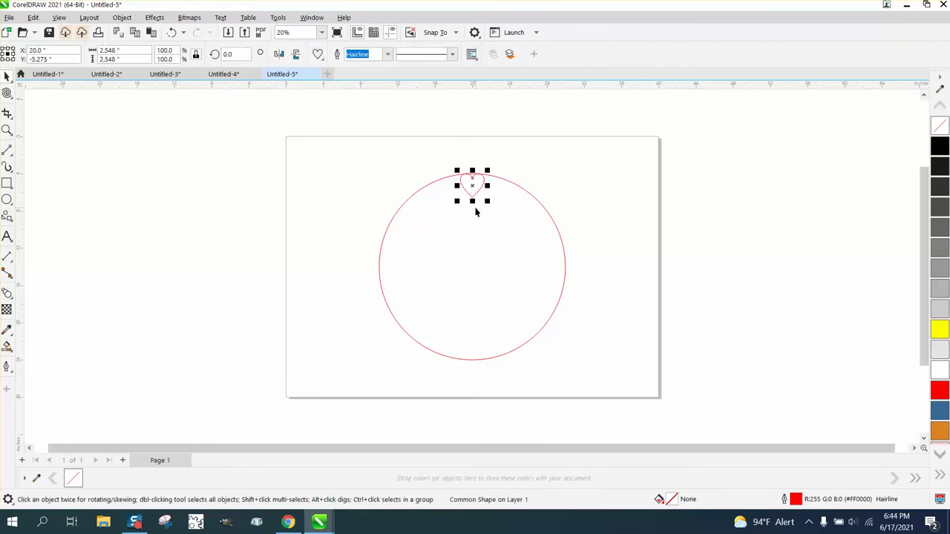
# Set the nudge distance to 0.5 and select the heart for nudging
pyautogui.click(411, 101)
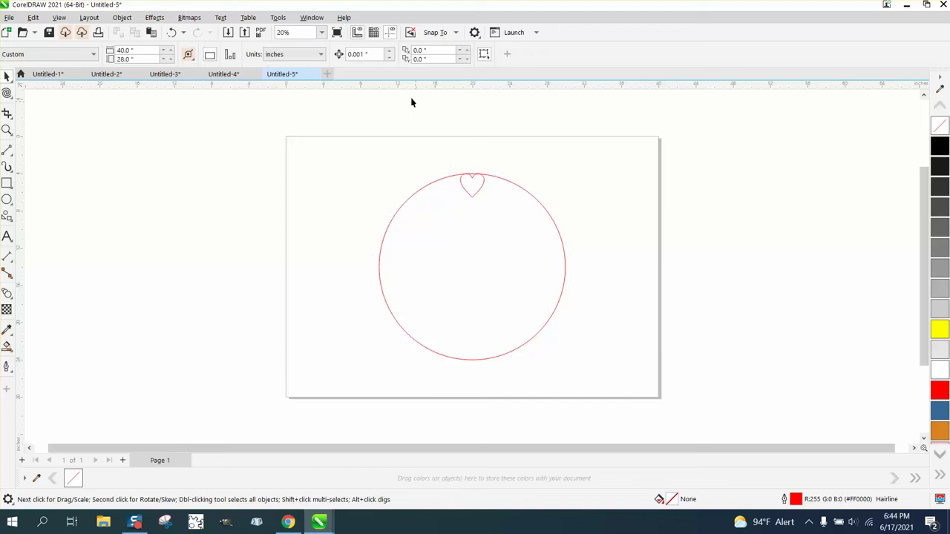
pyautogui.write('0.5')
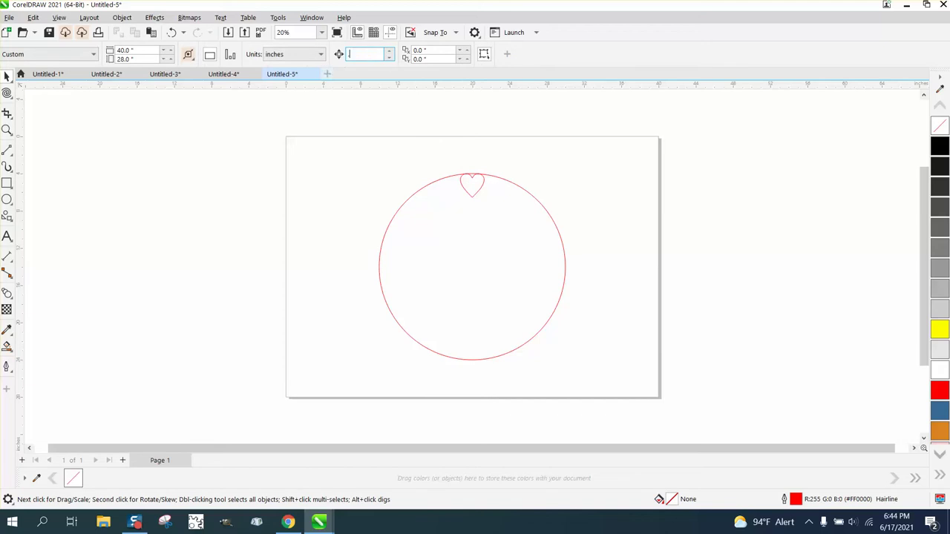
pyautogui.press('Return')
pyautogui.moveTo(437, 138); pyautogui.dragTo(506, 246)
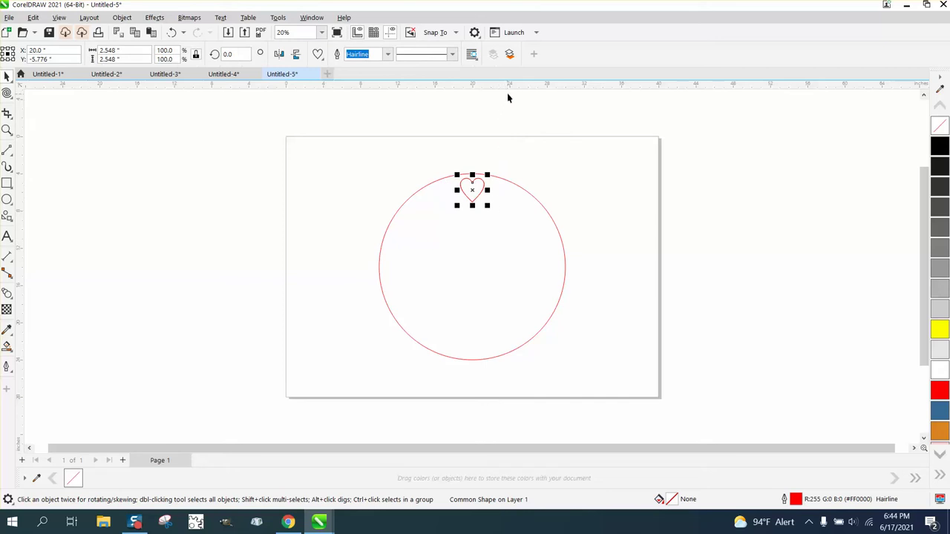
# Add horizontal and vertical guidelines crossing at the circle's centre
pyautogui.moveTo(512, 92); pyautogui.dragTo(509, 149)
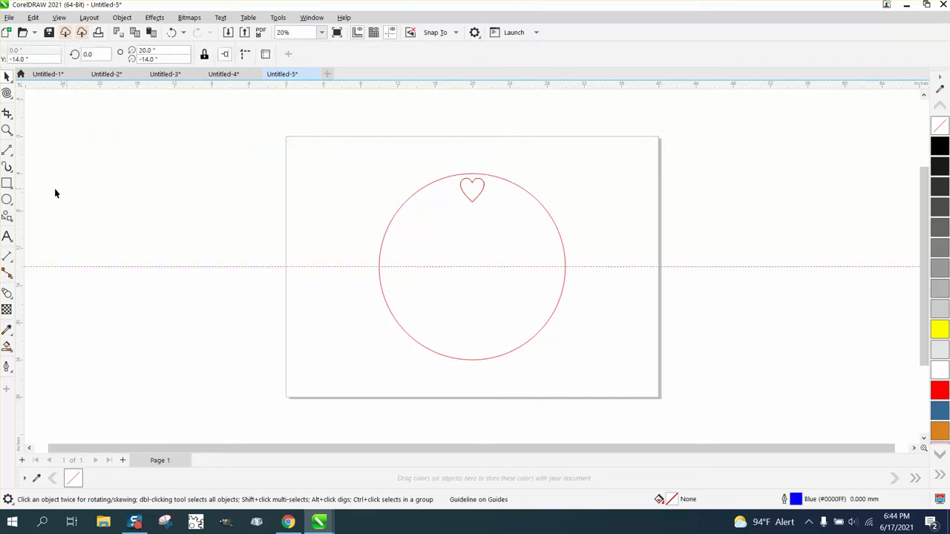
pyautogui.moveTo(21, 182); pyautogui.dragTo(168, 187)
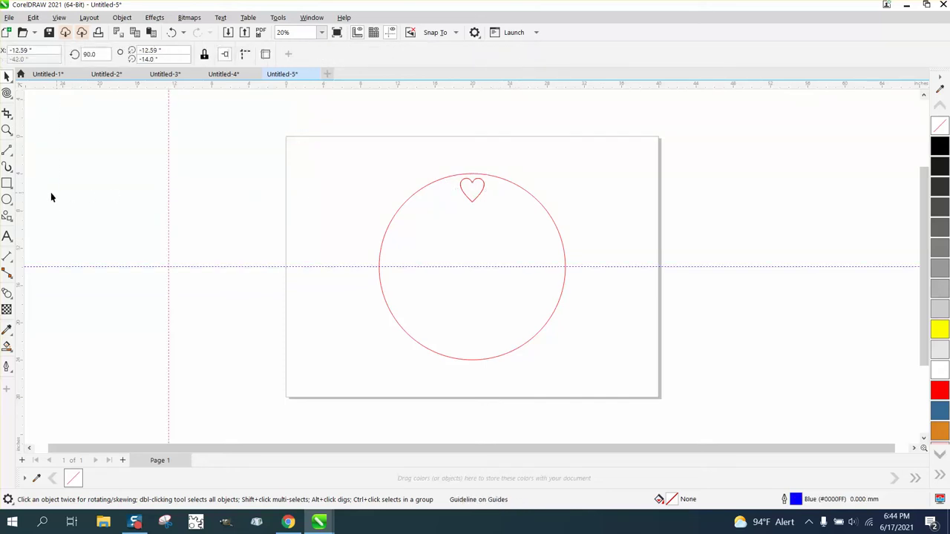
pyautogui.click(168, 202)
pyautogui.press('p')
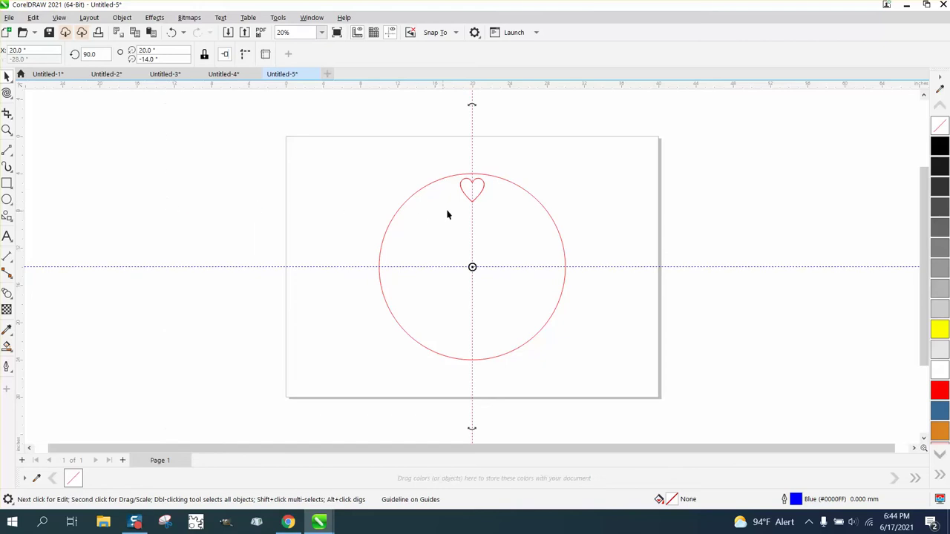
# Move the heart's rotation centre to the circle's centre where the guides cross
pyautogui.click(484, 190)
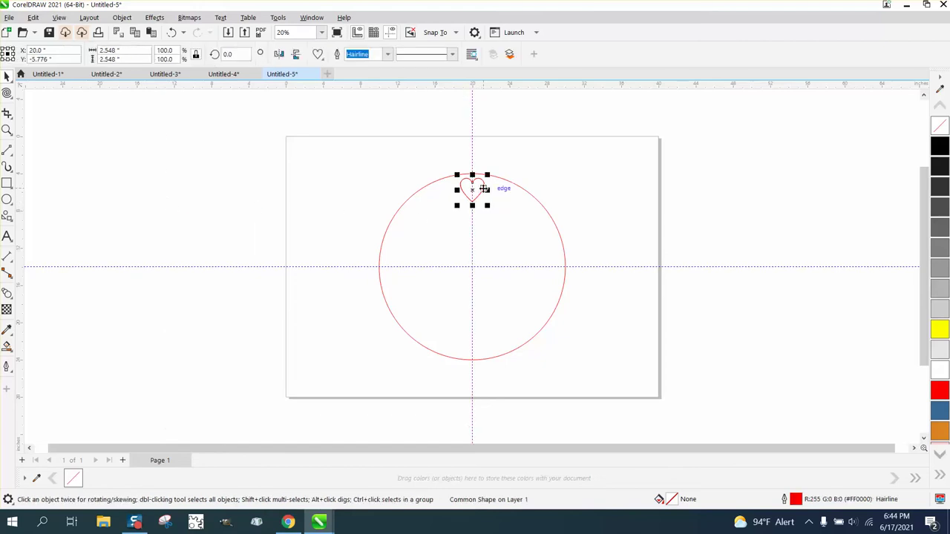
pyautogui.click(484, 190)
pyautogui.moveTo(473, 190); pyautogui.dragTo(472, 264)
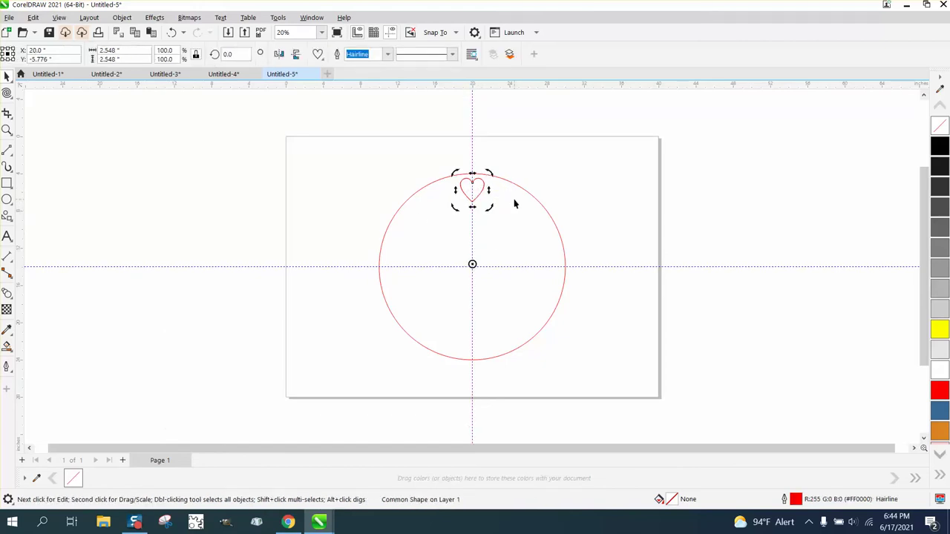
pyautogui.click(531, 190)
pyautogui.click(475, 189)
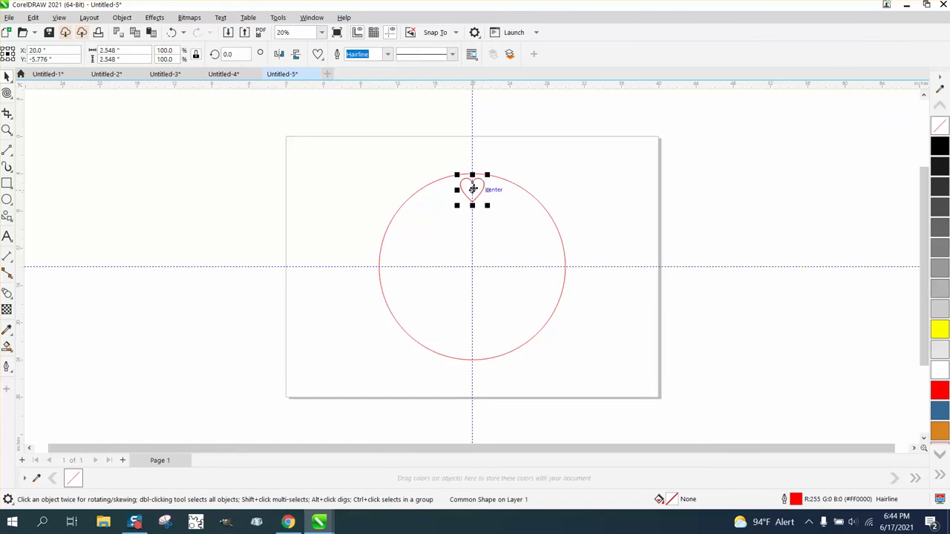
pyautogui.click(473, 189)
# Duplicate the heart at 45° steps into a ring of eight, then select all nine objects
pyautogui.click(228, 54)
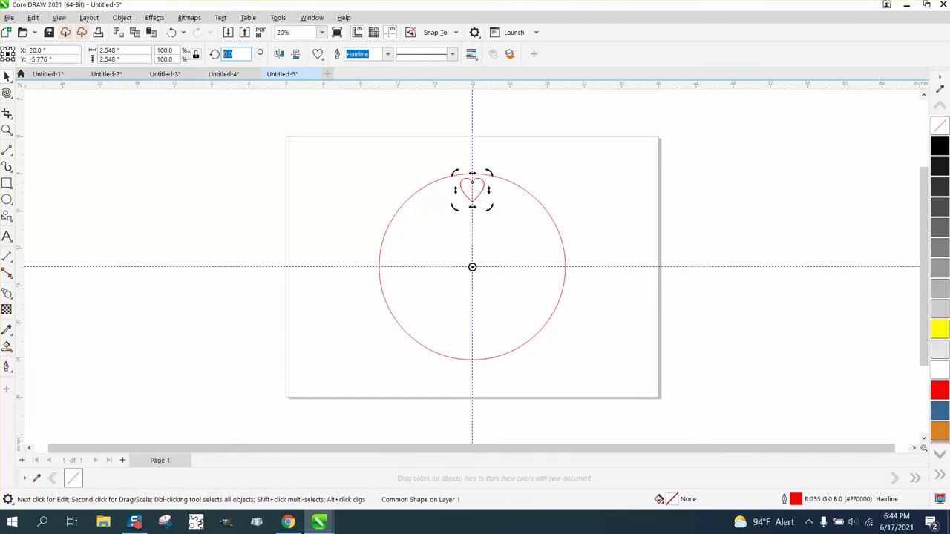
pyautogui.write('45')
pyautogui.press('Return')
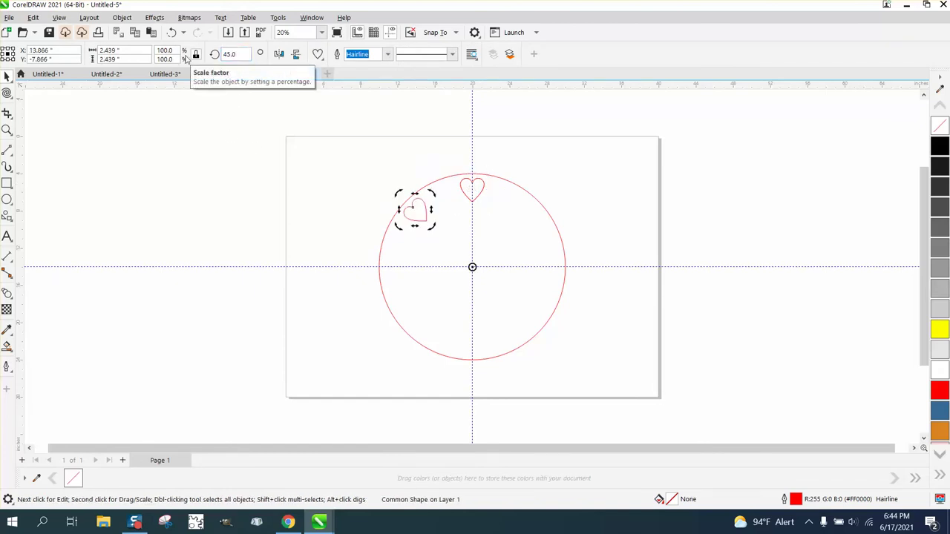
pyautogui.click(230, 54)
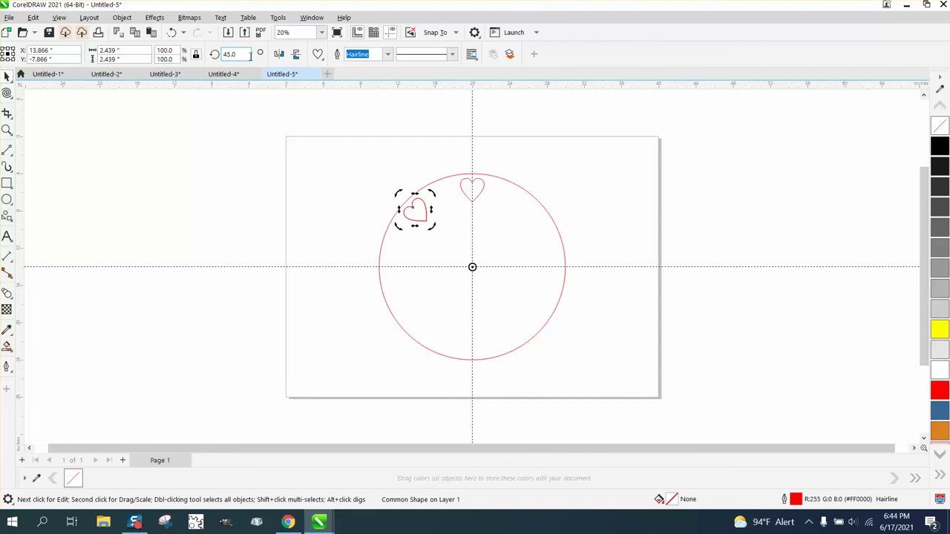
pyautogui.write('90')
pyautogui.press('Return')
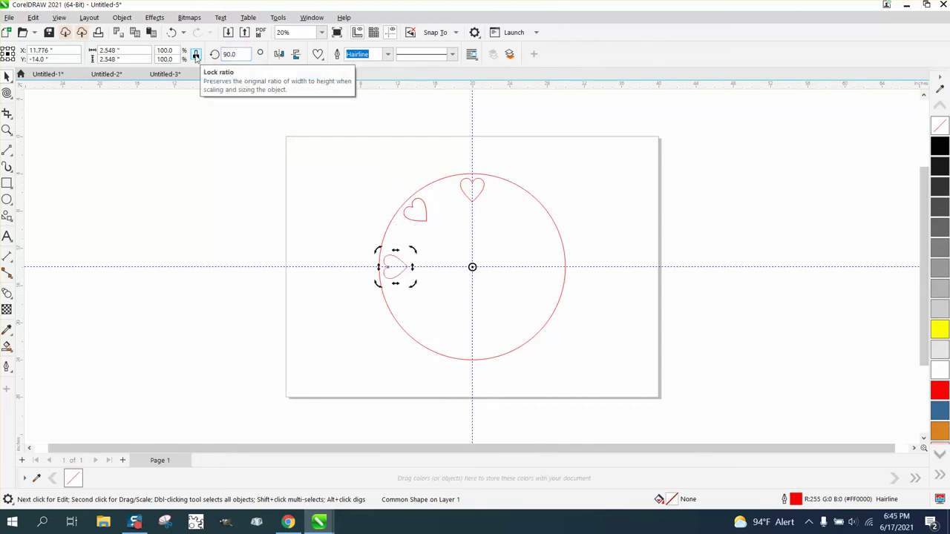
pyautogui.hotkey('ctrl', 'r')
pyautogui.hotkey('ctrl', 'r')
pyautogui.hotkey('ctrl', 'r')
pyautogui.hotkey('ctrl', 'r')
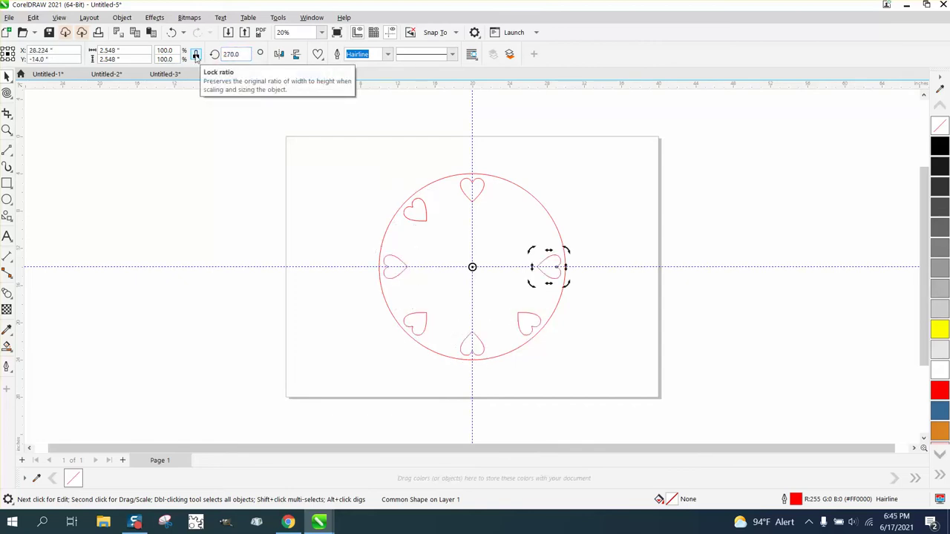
pyautogui.hotkey('ctrl', 'r')
pyautogui.moveTo(358, 138); pyautogui.dragTo(610, 405)
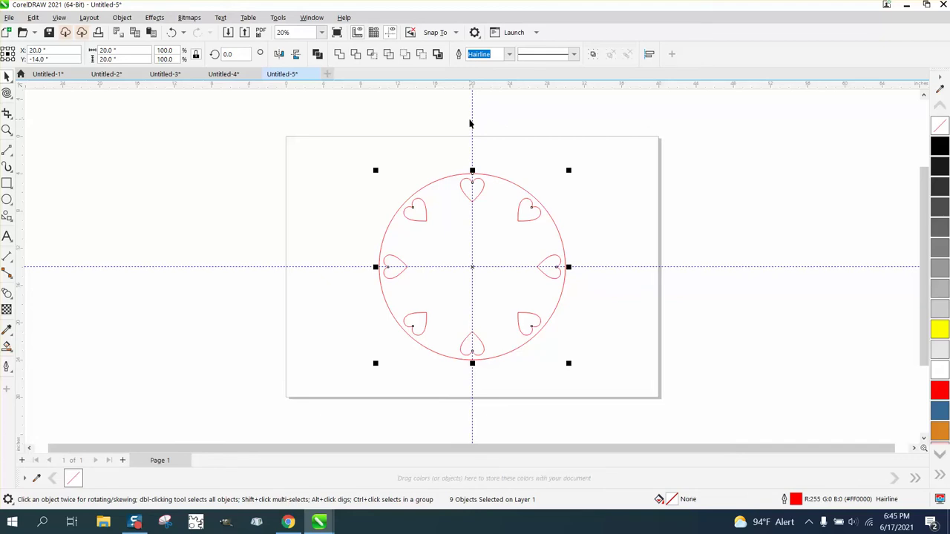
# Show the Objects docker via Window > Dockers > Objects
pyautogui.click(312, 17)
pyautogui.moveTo(324, 171)
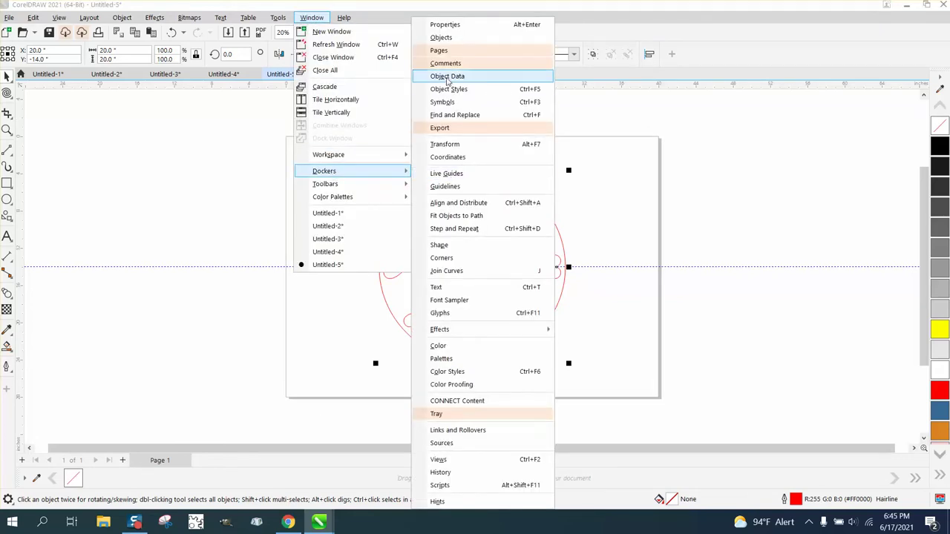
pyautogui.click(445, 37)
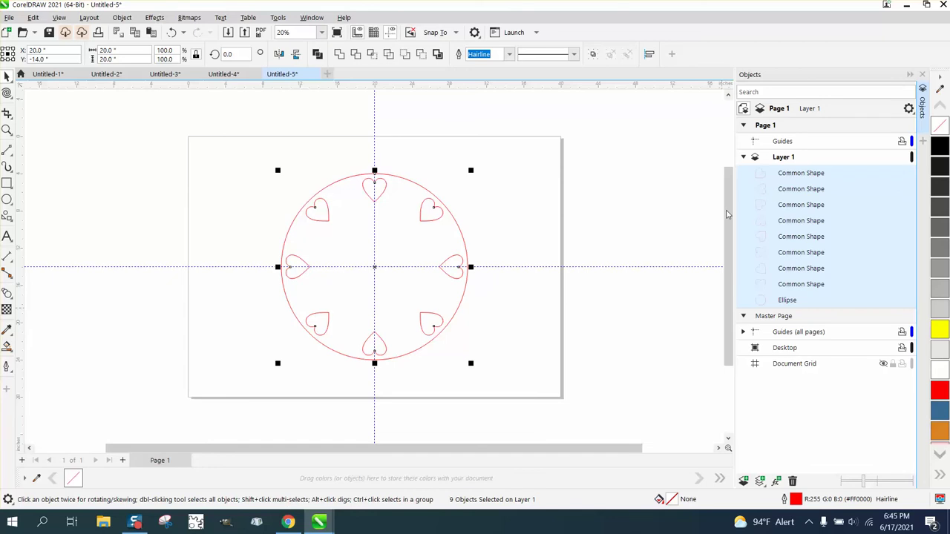
# Check the Ellipse and hearts in the Objects list, then delete the circle outline
pyautogui.click(676, 239)
pyautogui.click(787, 301)
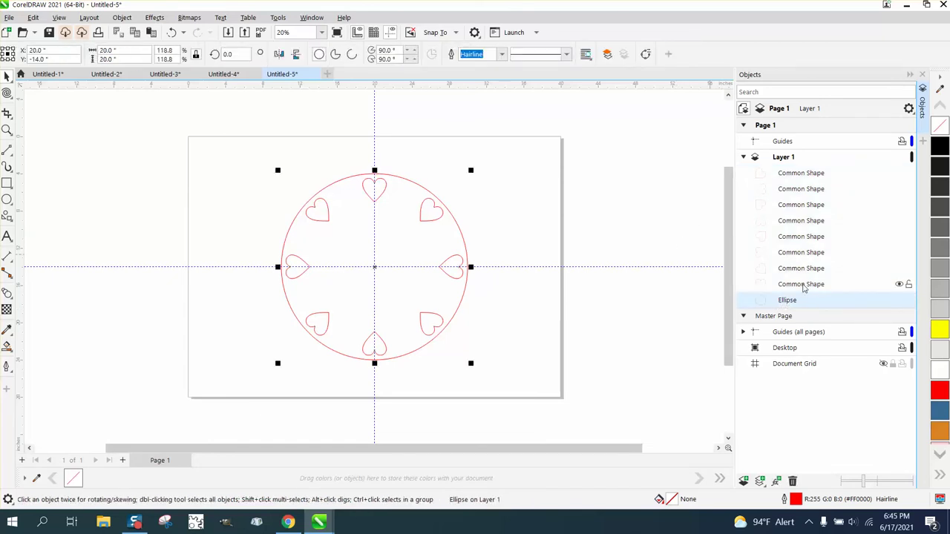
pyautogui.click(803, 286)
pyautogui.click(806, 270)
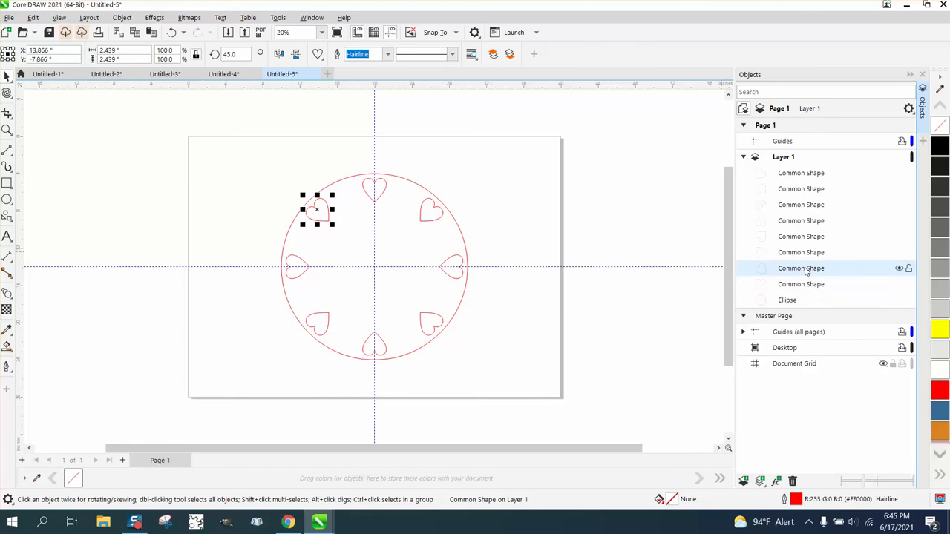
pyautogui.click(595, 254)
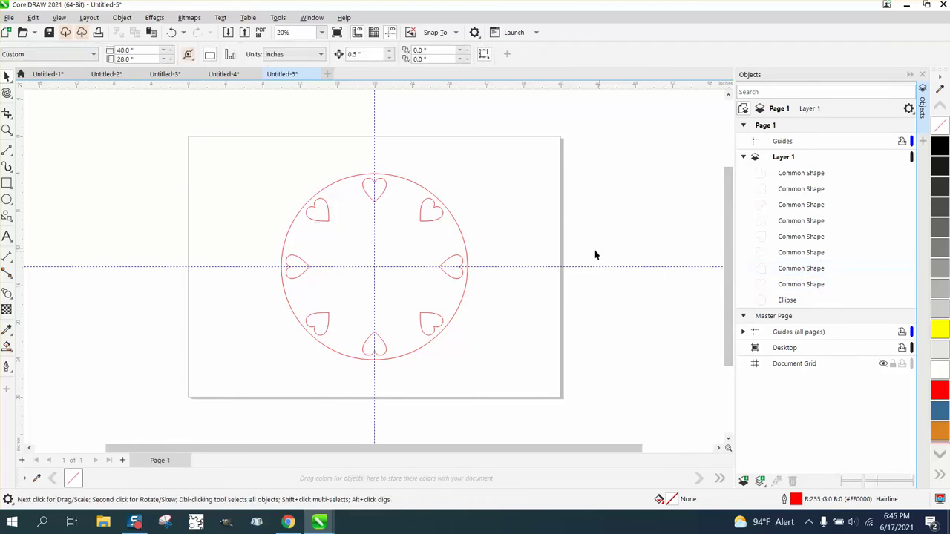
pyautogui.click(461, 238)
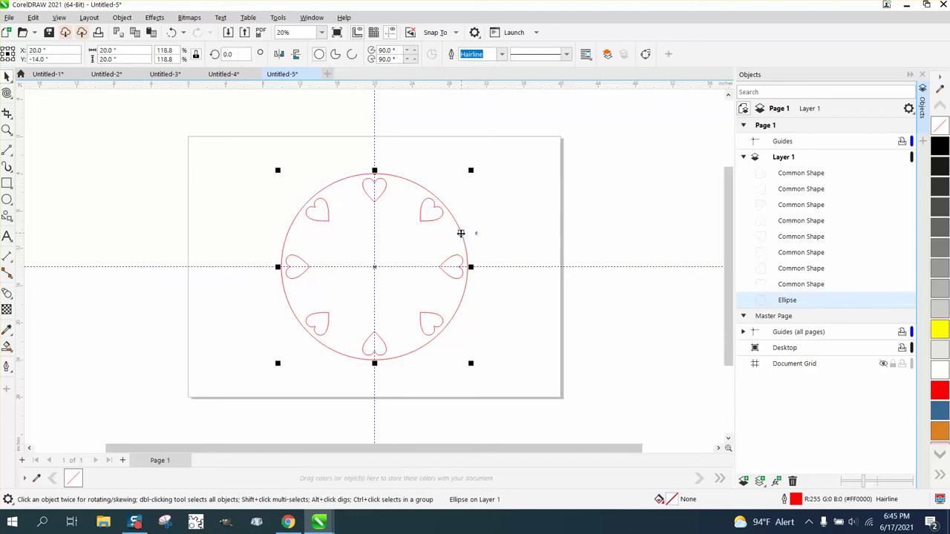
pyautogui.press('Delete')
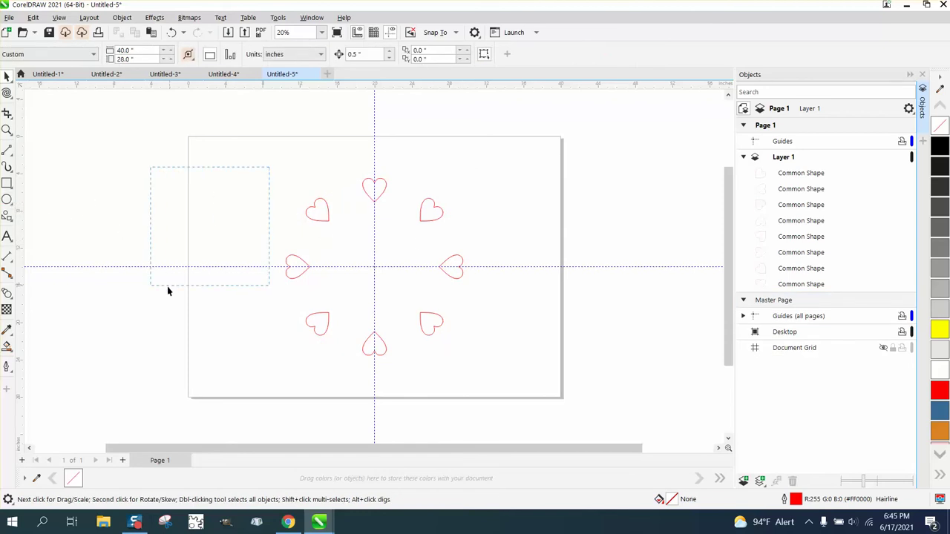
# Draw a new 20 by 20 circle at X 20, Y -14 around the hearts
pyautogui.click(7, 199)
pyautogui.moveTo(236, 165); pyautogui.dragTo(89, 320)
pyautogui.click(111, 50)
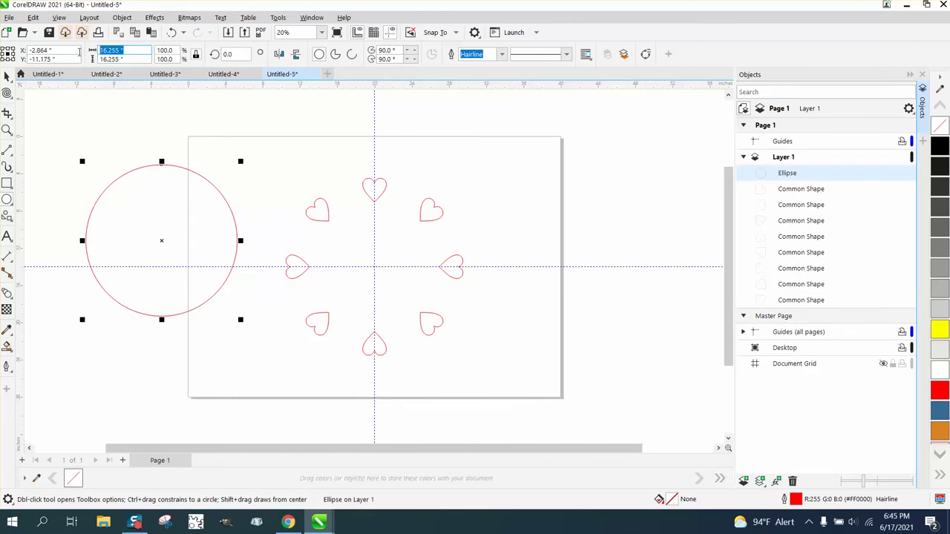
pyautogui.write('20')
pyautogui.press('Return')
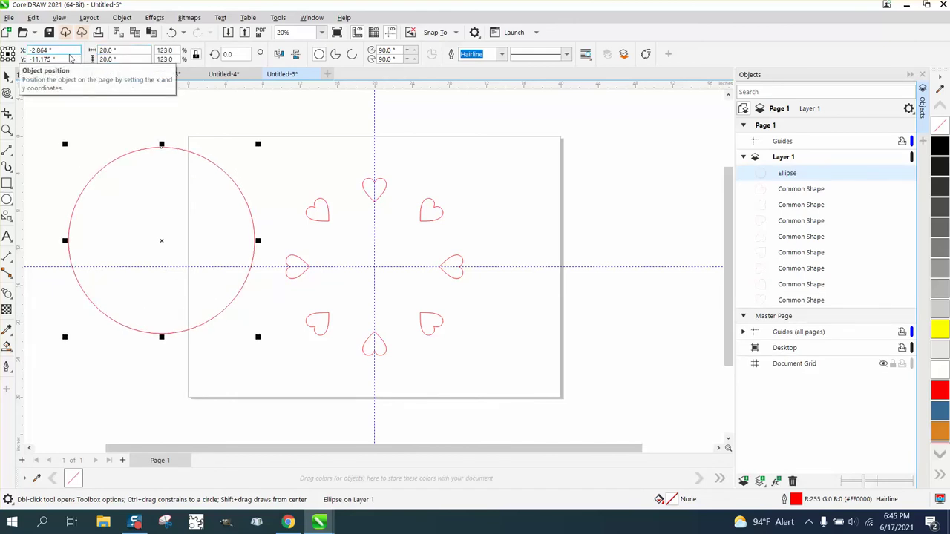
pyautogui.write('20')
pyautogui.press('Tab')
pyautogui.write('-14')
pyautogui.press('Return')
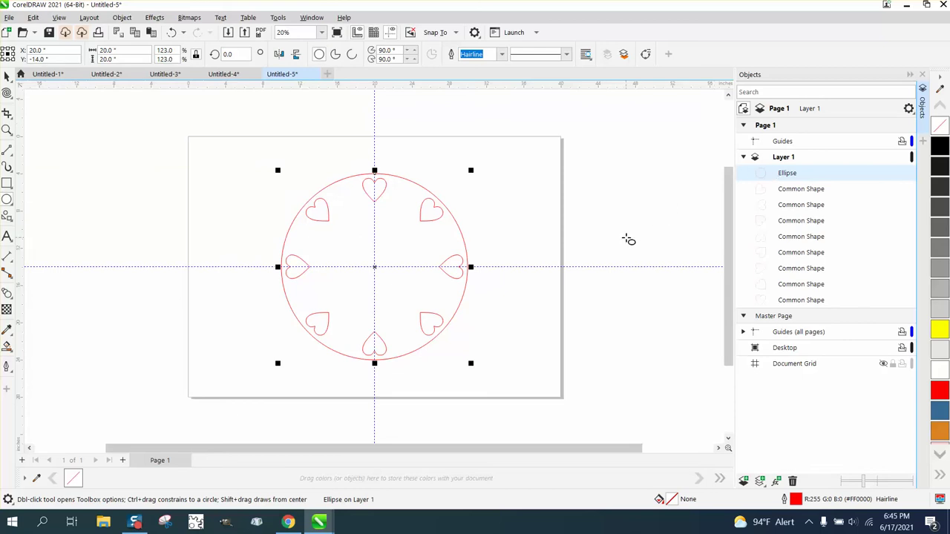
# Undo and redo to restore the centred circle, then move its Ellipse to the top of the Objects list
pyautogui.click(172, 32)
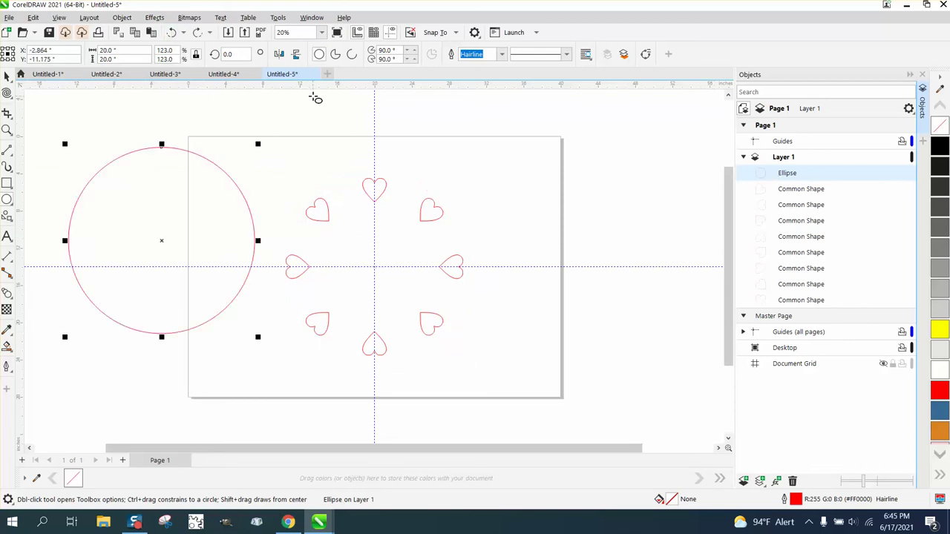
pyautogui.click(172, 33)
pyautogui.click(171, 33)
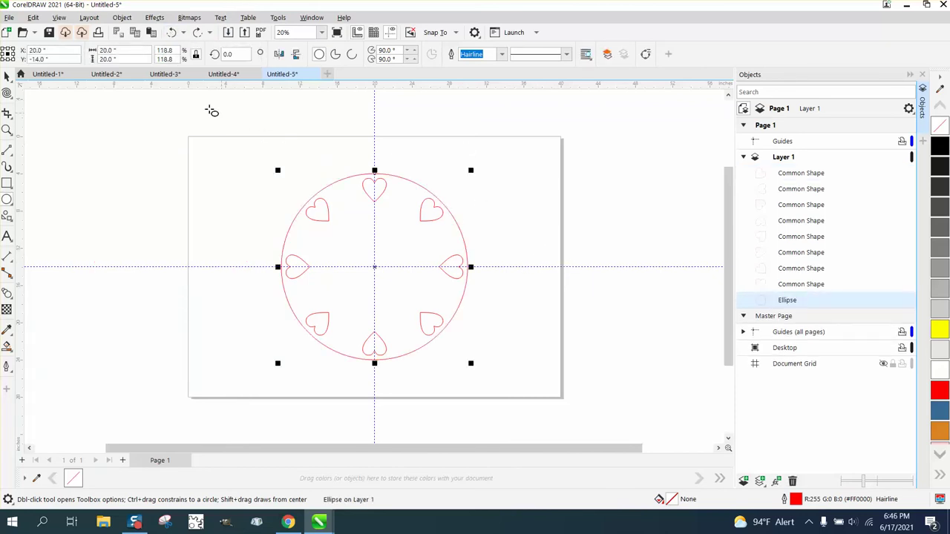
pyautogui.click(6, 77)
pyautogui.moveTo(798, 300)
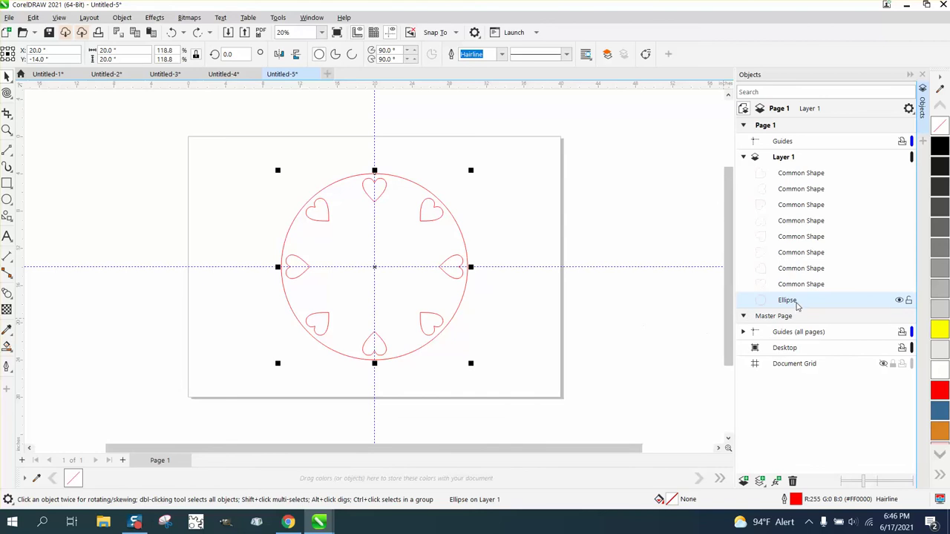
pyautogui.moveTo(796, 304); pyautogui.dragTo(802, 173)
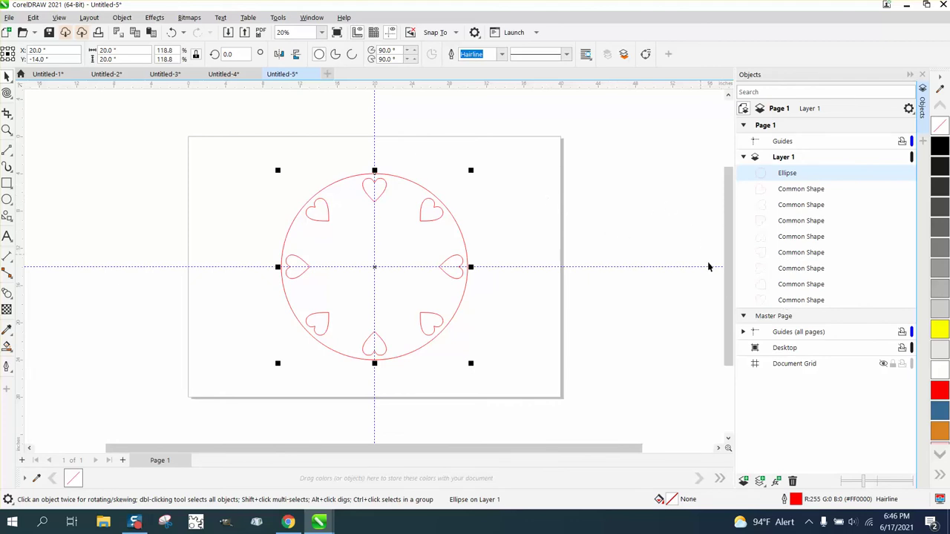
# Check the hearts' stacking order, then copy and paste the circle with its eight hearts
pyautogui.click(798, 301)
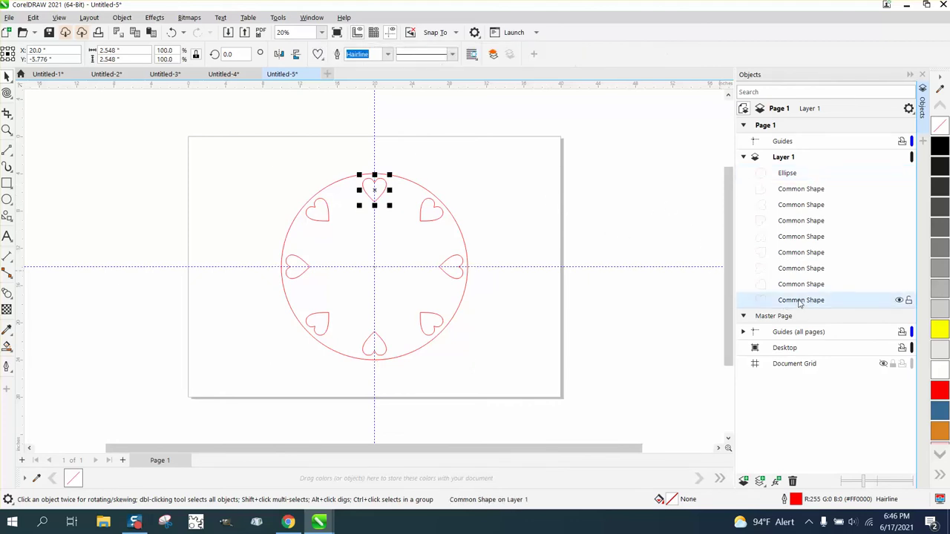
pyautogui.click(799, 285)
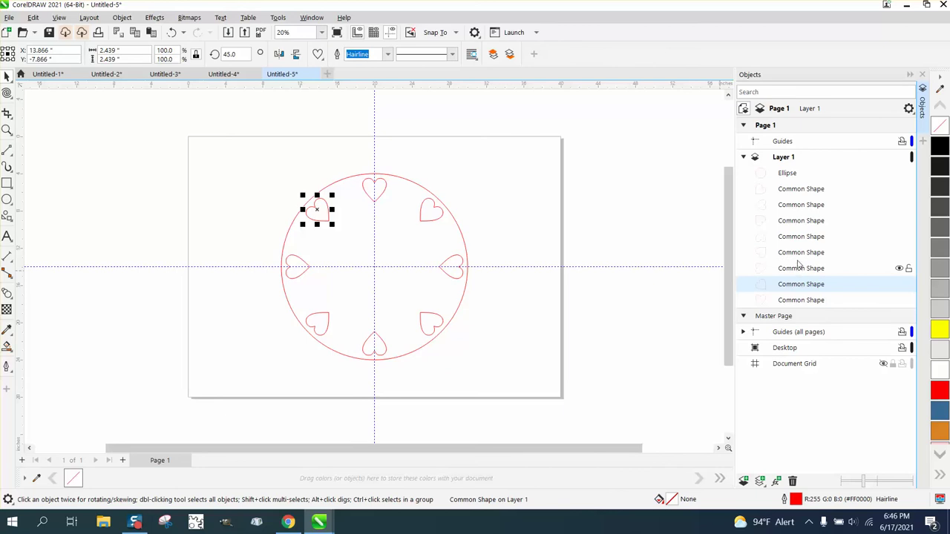
pyautogui.click(799, 253)
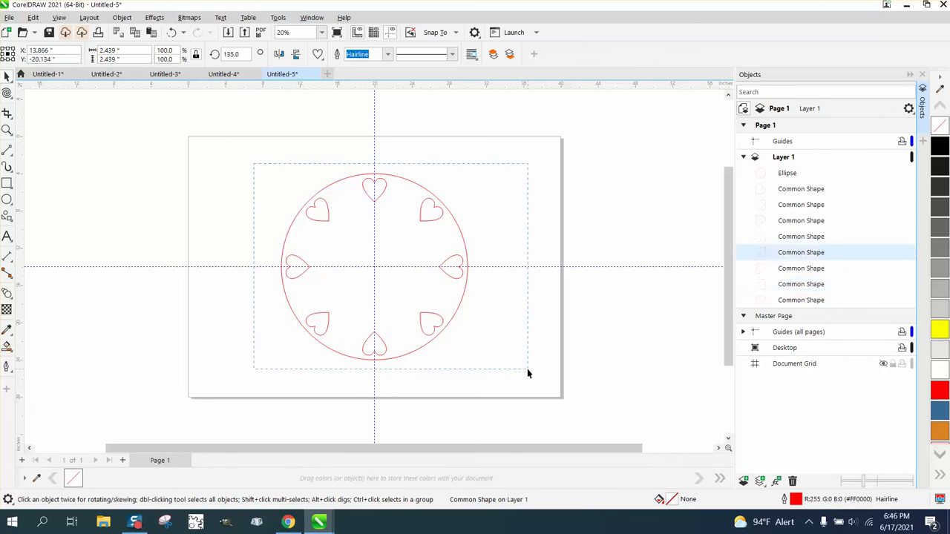
pyautogui.moveTo(258, 164); pyautogui.dragTo(535, 385)
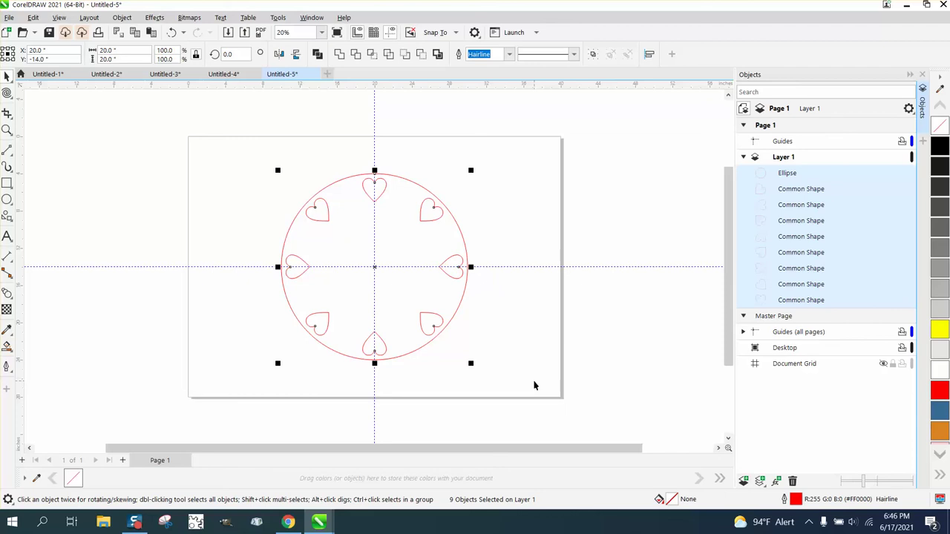
pyautogui.hotkey('ctrl', 'c')
pyautogui.hotkey('ctrl', 'v')
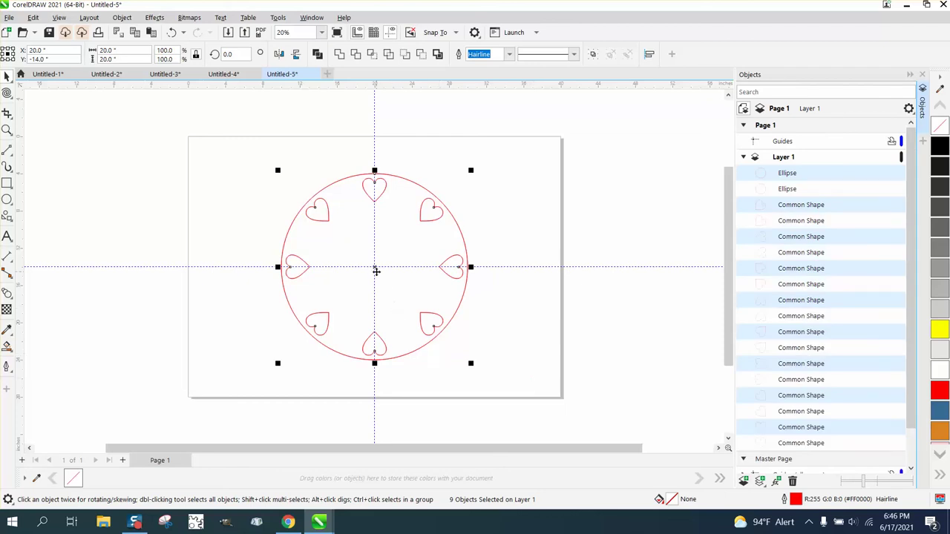
# Shrink the pasted copy to about 6.7 wide and place it at the page's upper right
pyautogui.moveTo(376, 269); pyautogui.dragTo(586, 272)
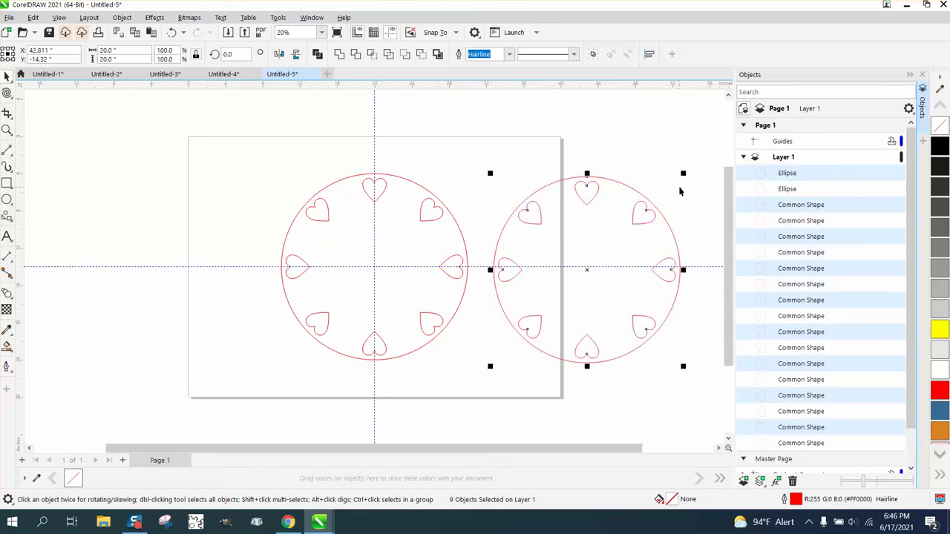
pyautogui.moveTo(684, 172); pyautogui.dragTo(562, 297)
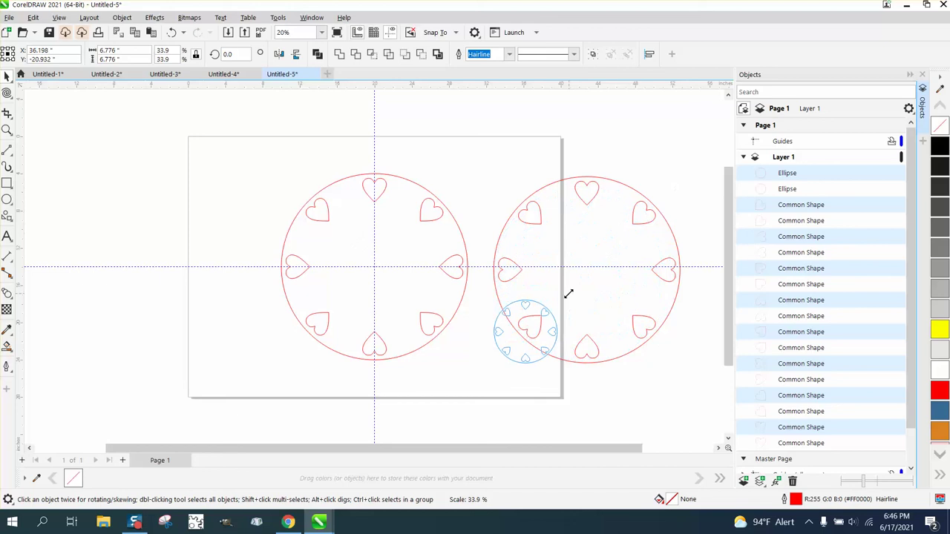
pyautogui.moveTo(526, 329); pyautogui.dragTo(530, 202)
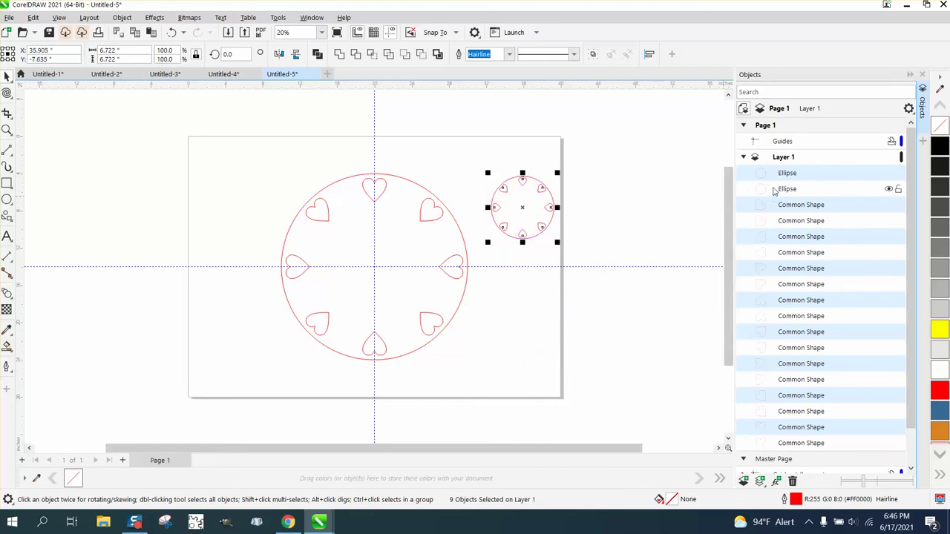
pyautogui.click(458, 179)
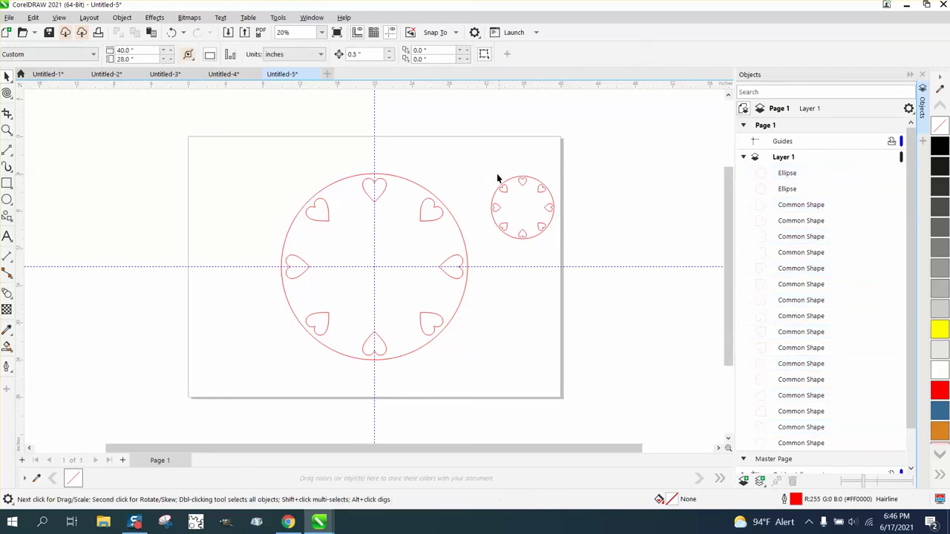
# Delete the stray copy, then group the circle with its eight hearts and shrink it to the upper left
pyautogui.moveTo(602, 274); pyautogui.dragTo(617, 276)
pyautogui.press('Delete')
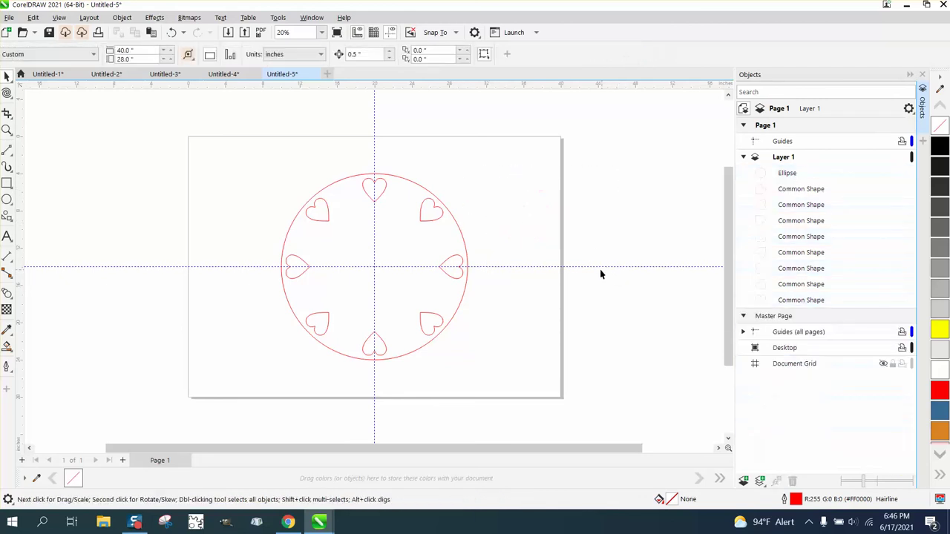
pyautogui.scroll(-1, 586, 269)
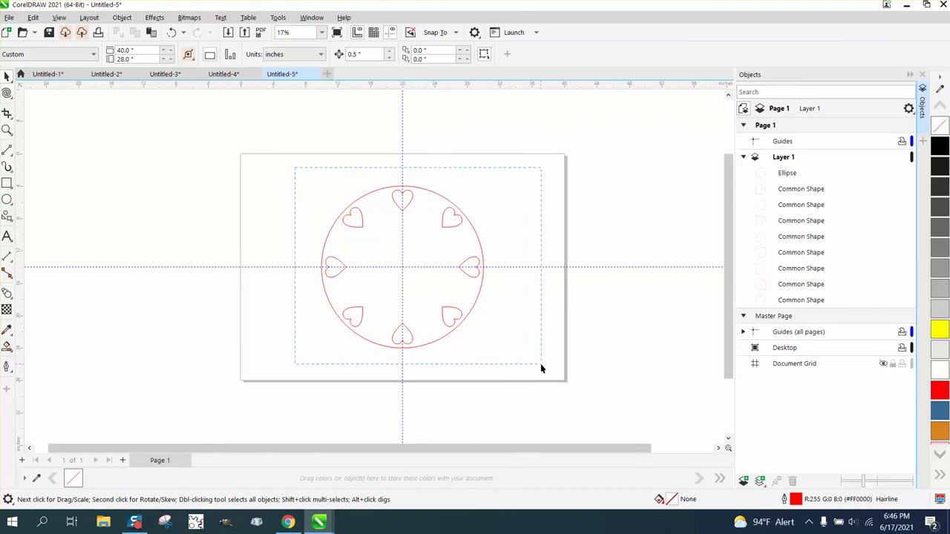
pyautogui.moveTo(294, 168)
pyautogui.mouseDown()
pyautogui.moveTo(540, 364)
pyautogui.moveTo(381, 247)
pyautogui.mouseUp()
pyautogui.hotkey('ctrl', 'g')
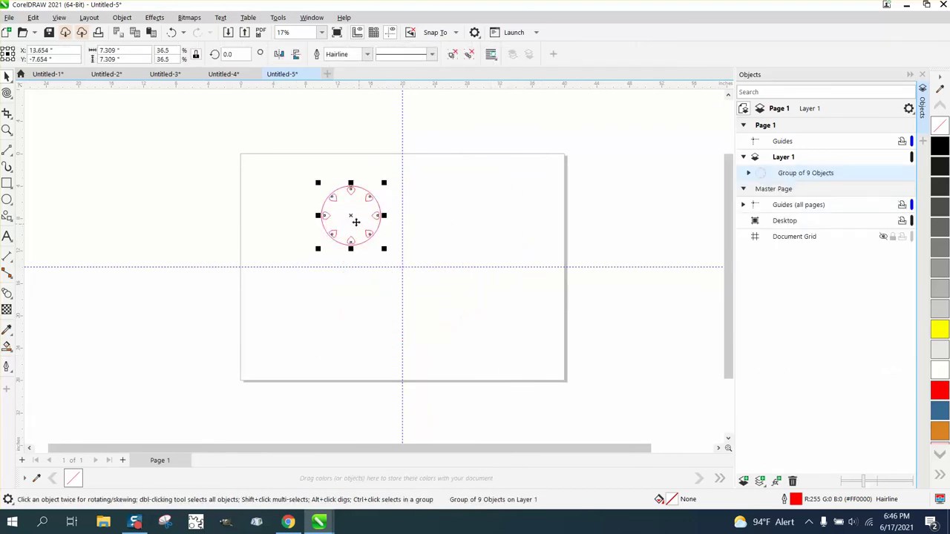
pyautogui.moveTo(334, 216); pyautogui.dragTo(275, 194)
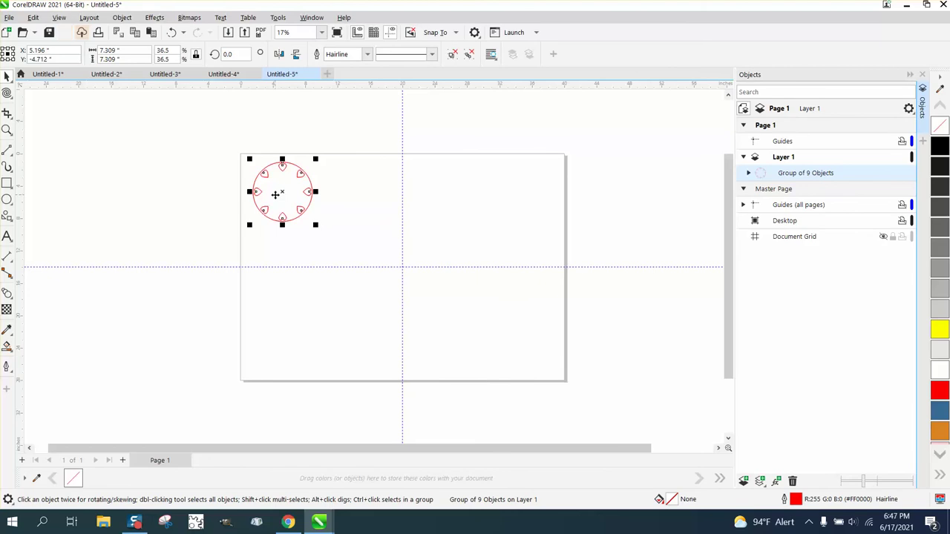
# Duplicate the small group just to its right, then Ungroup All on both circles
pyautogui.hotkey('ctrl', 'd')
pyautogui.press('Right')
pyautogui.press('Right')
pyautogui.press('Right')
pyautogui.press('Right')
pyautogui.press('Right')
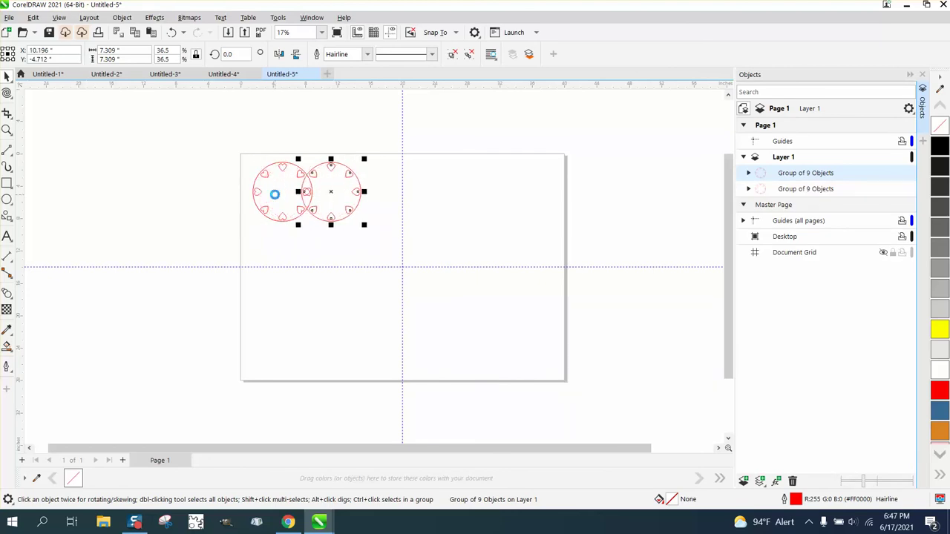
pyautogui.press('Right')
pyautogui.press('Right')
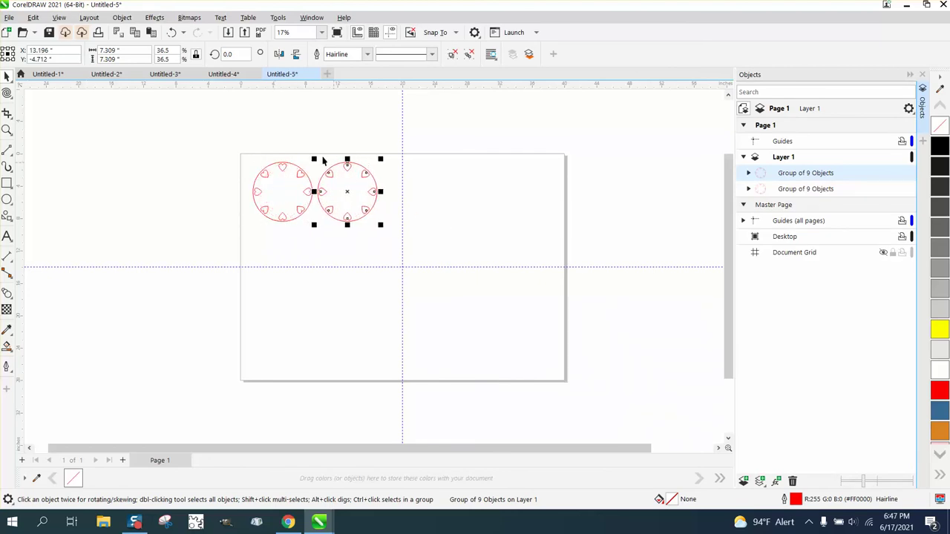
pyautogui.moveTo(230, 119); pyautogui.dragTo(226, 151)
pyautogui.moveTo(421, 266); pyautogui.dragTo(417, 263)
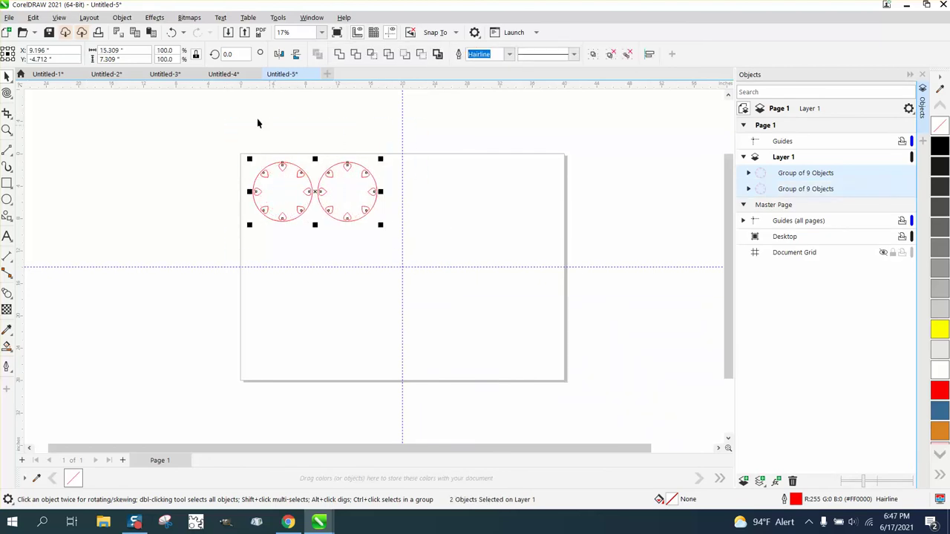
pyautogui.click(122, 17)
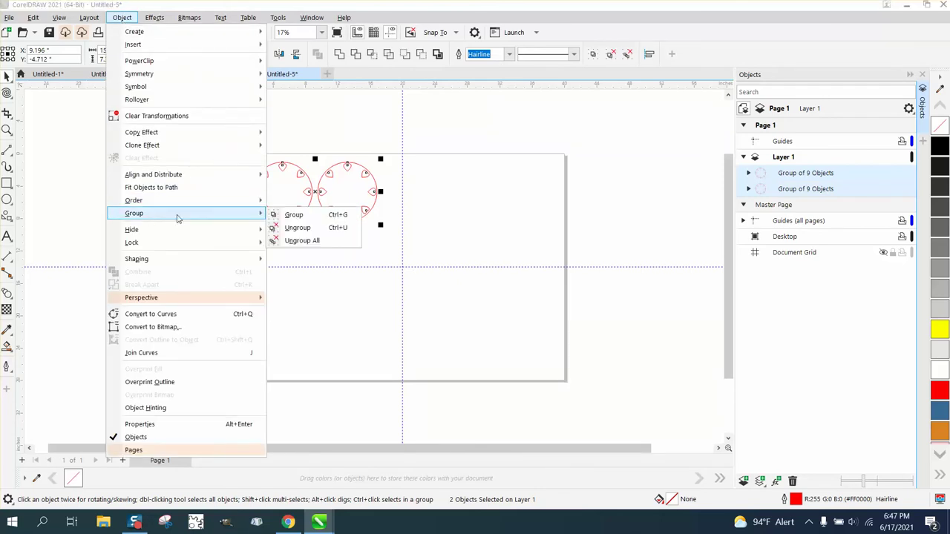
pyautogui.click(276, 230)
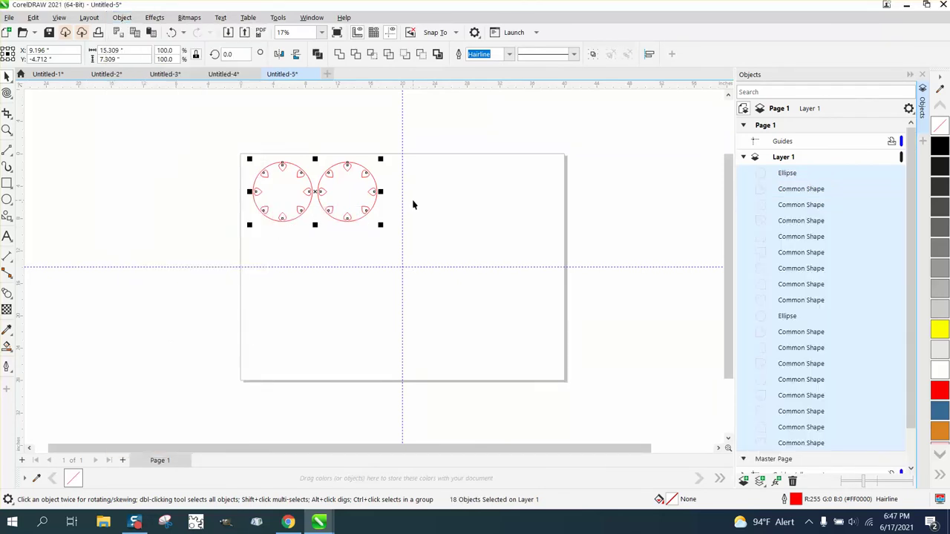
pyautogui.click(811, 444)
pyautogui.click(814, 427)
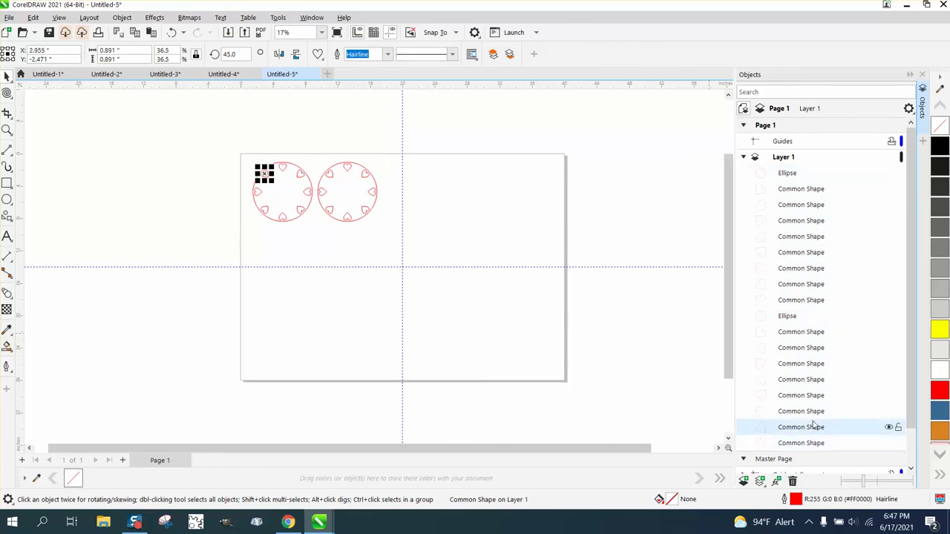
pyautogui.click(816, 411)
pyautogui.click(791, 319)
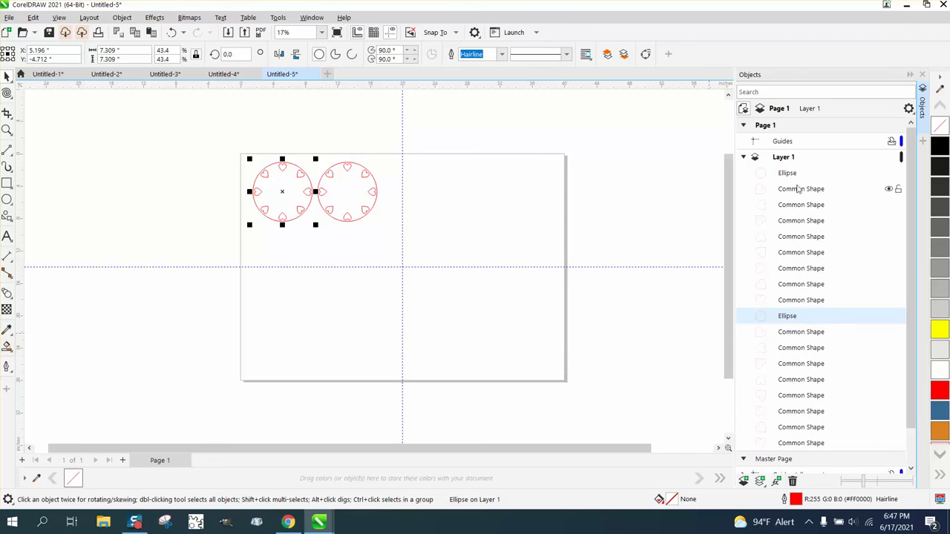
pyautogui.click(788, 175)
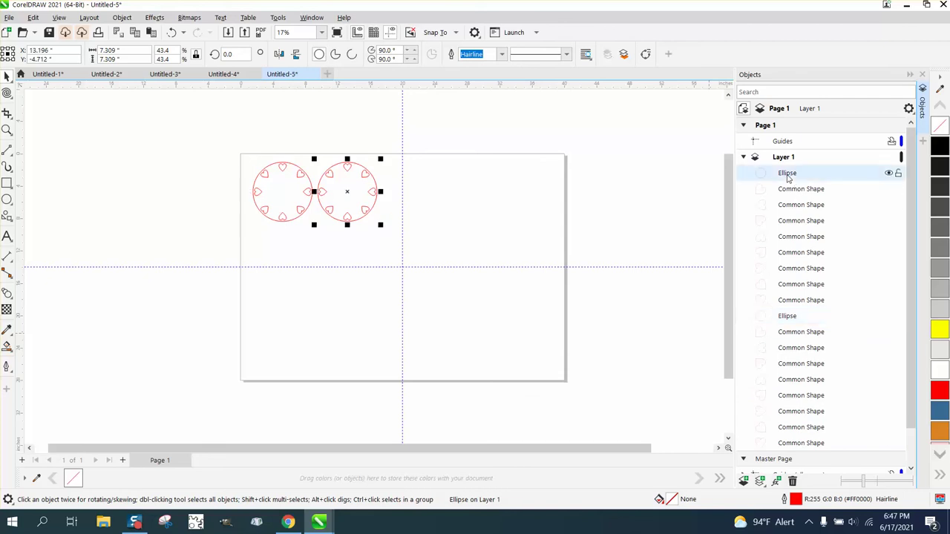